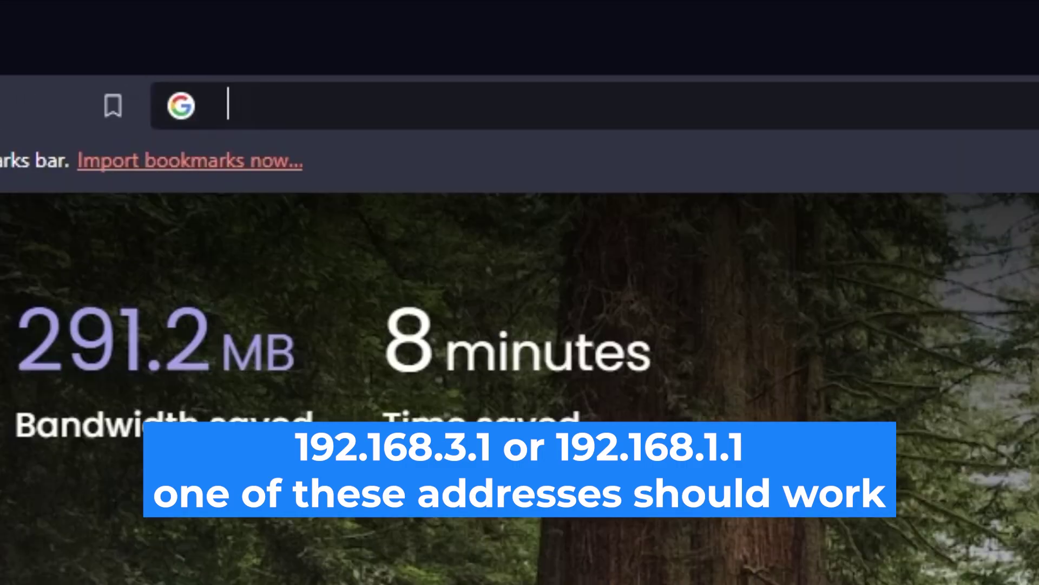
Load the router admin page at 192.168.1.1 in Brave.
left_click(668, 34)
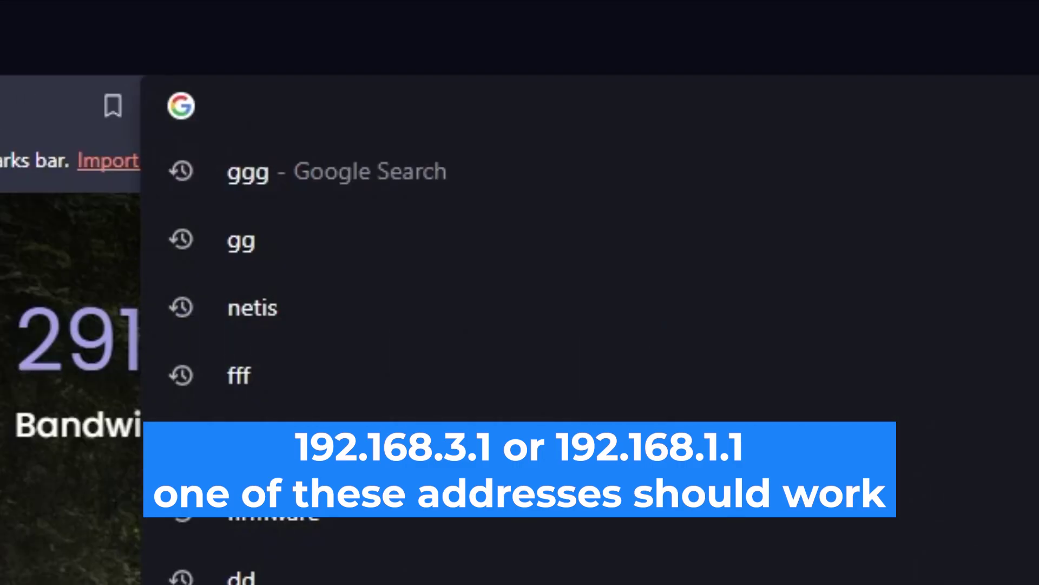
type("192.")
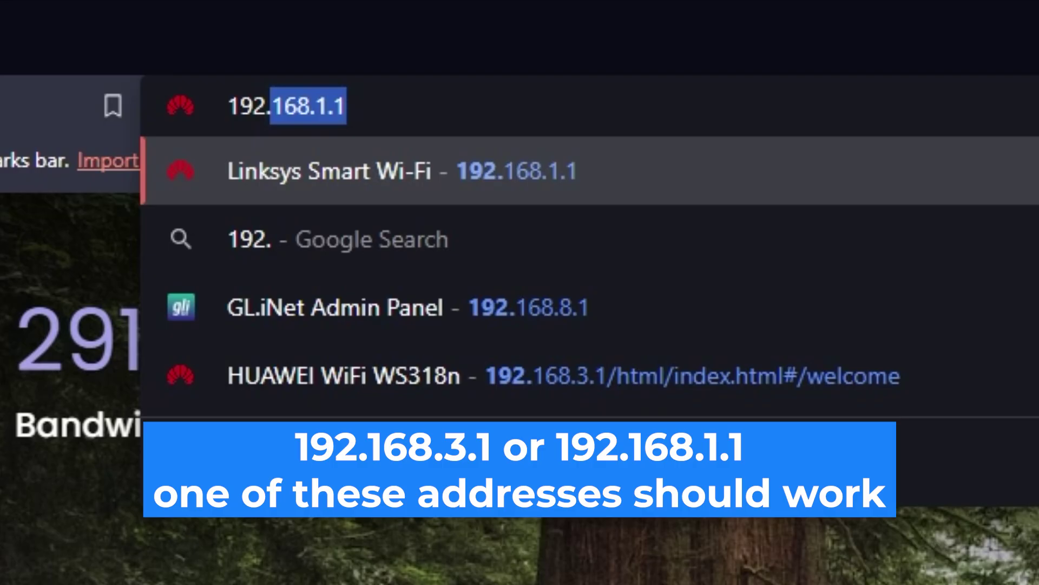
type("168.1.1")
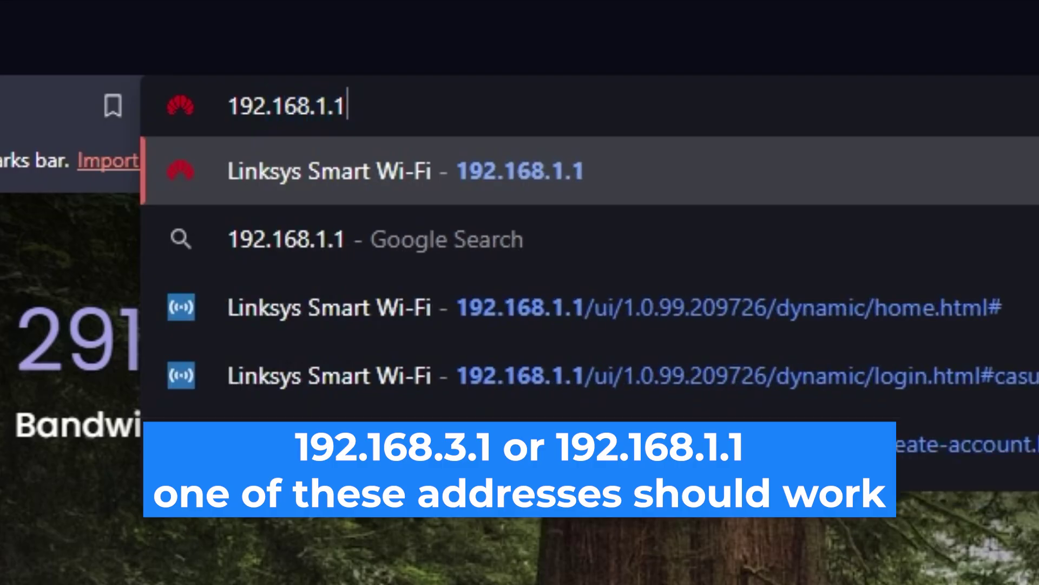
key("Return")
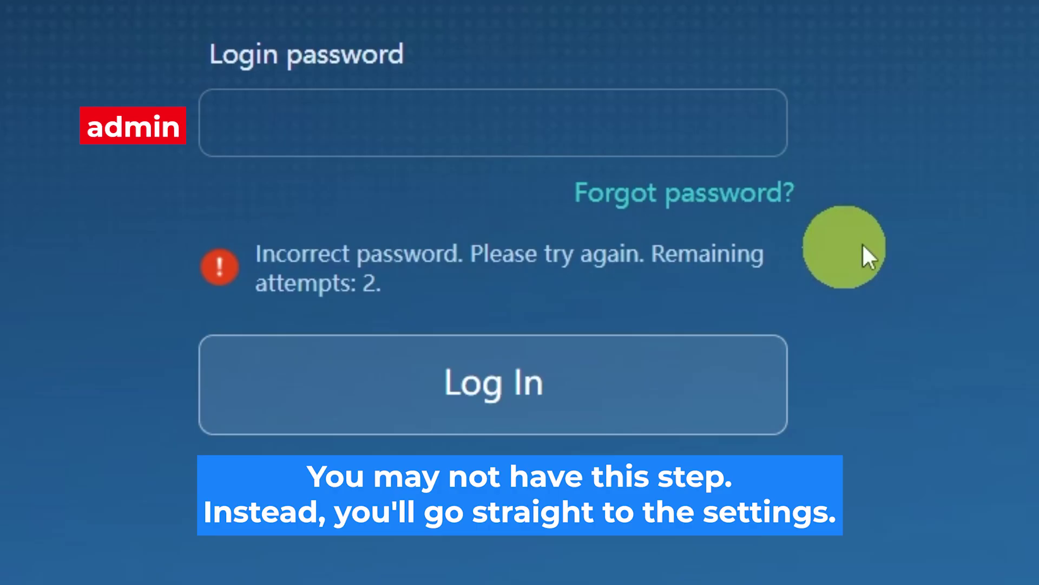
Log in to the router admin, retrying with other passwords until one is accepted.
left_click(570, 122)
type("••••••••••")
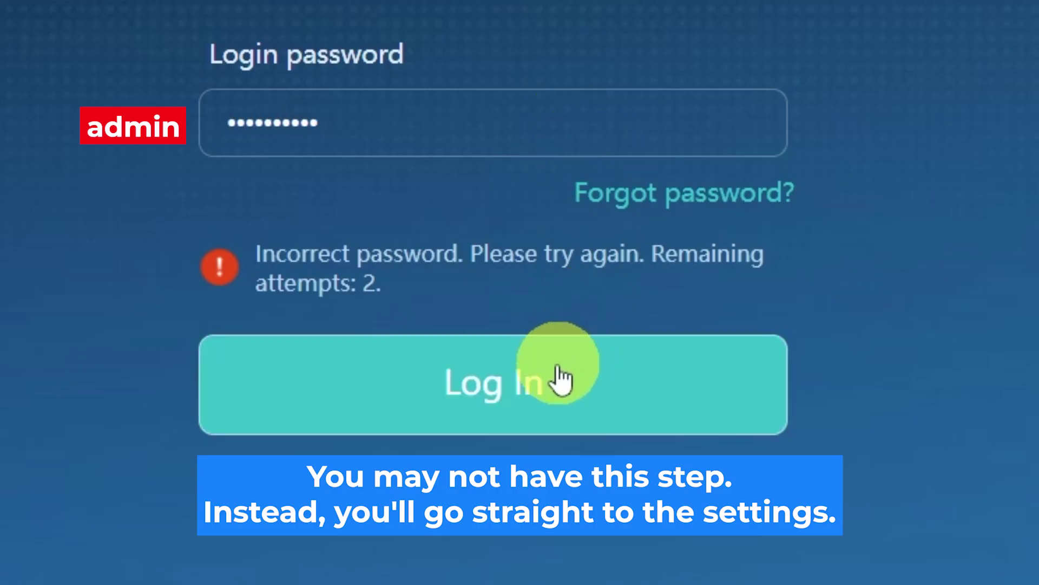
left_click(559, 374)
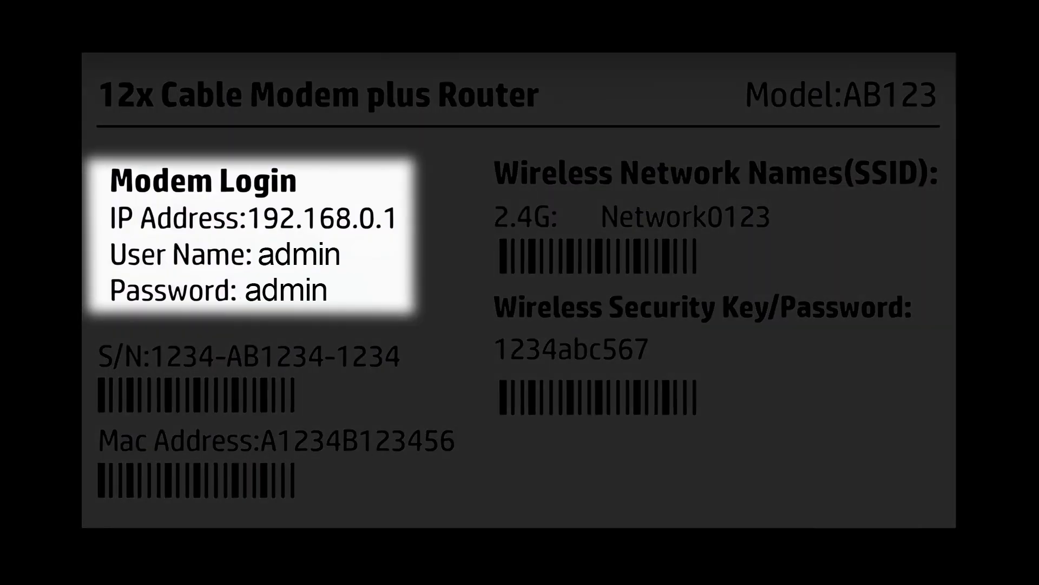
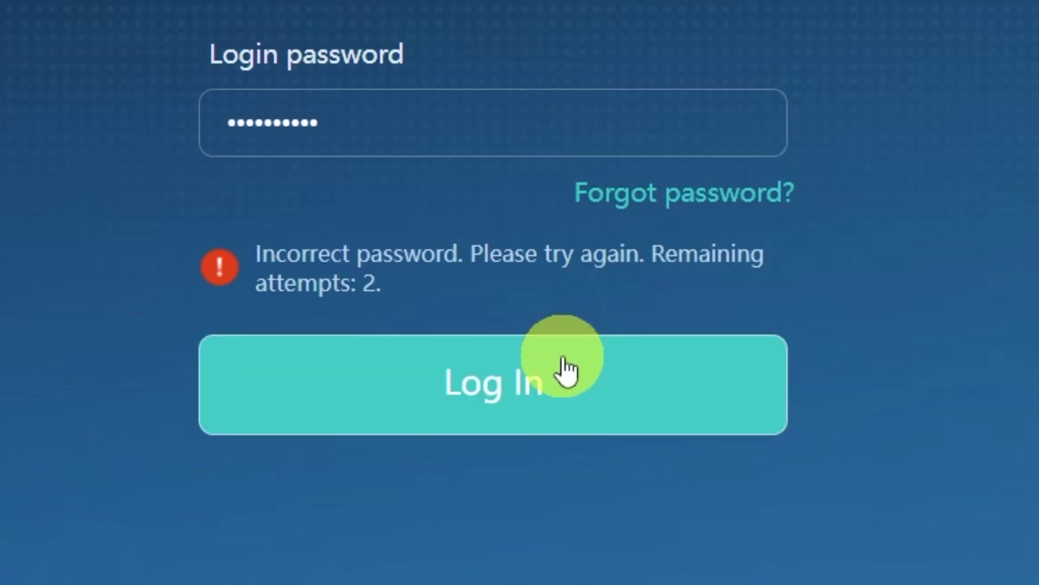
left_click(568, 371)
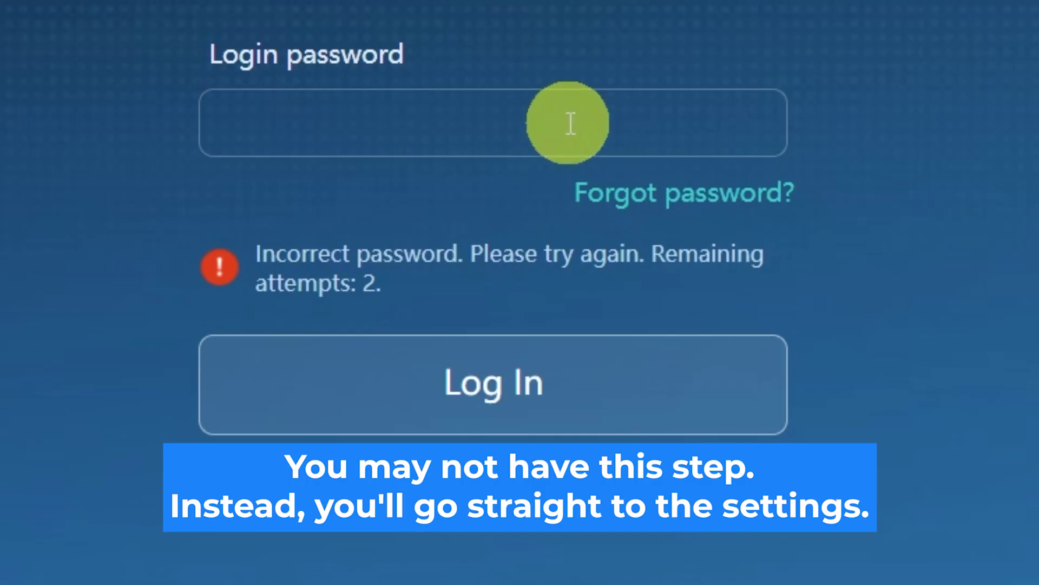
left_click(570, 123)
left_click(553, 378)
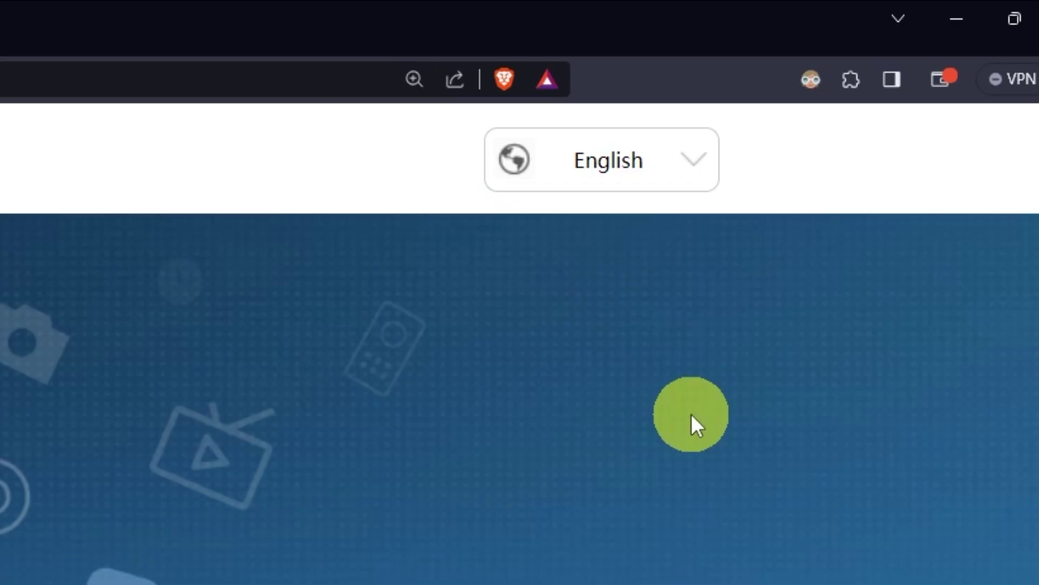
Keep English as the language, accept the license and privacy terms, and start setup.
left_click(705, 172)
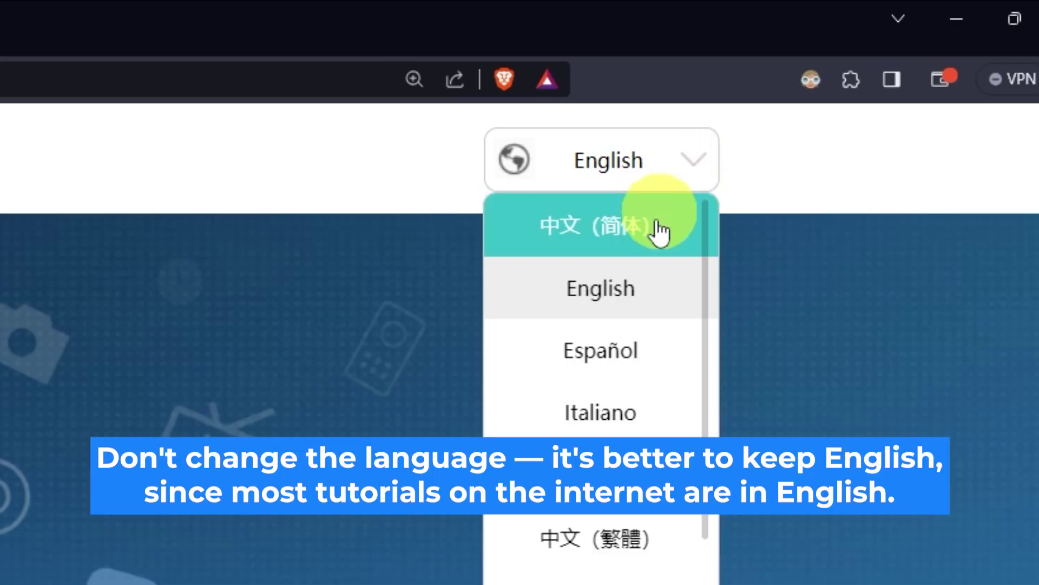
scroll(601, 352, "down", 5)
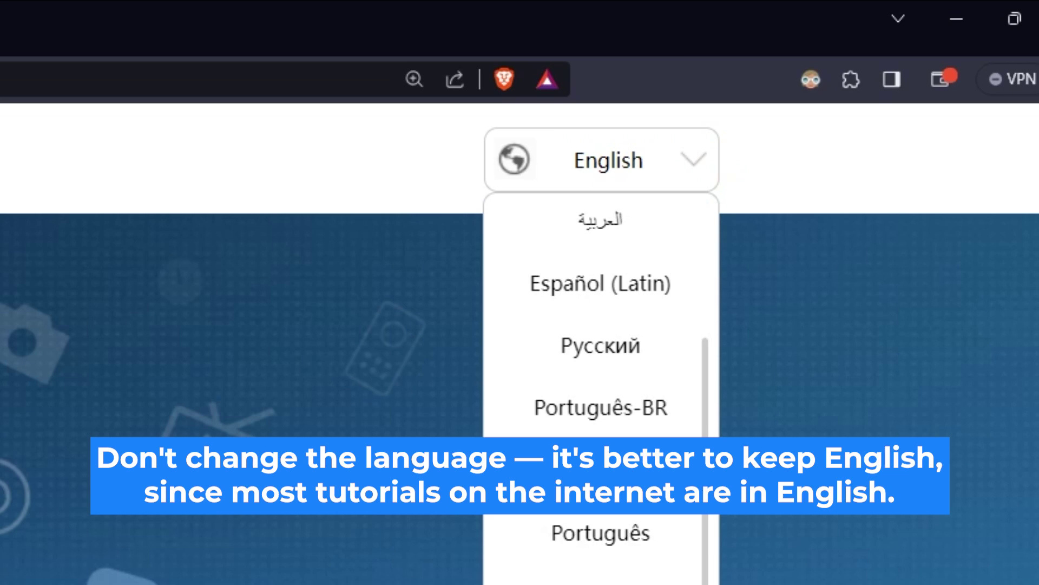
scroll(600, 352, "up", 5)
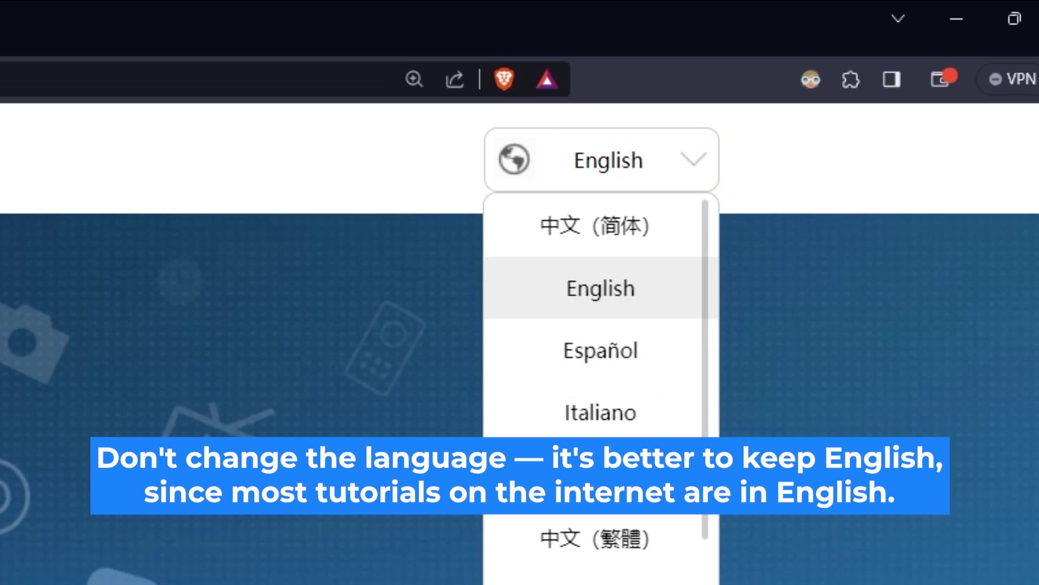
left_click(332, 538)
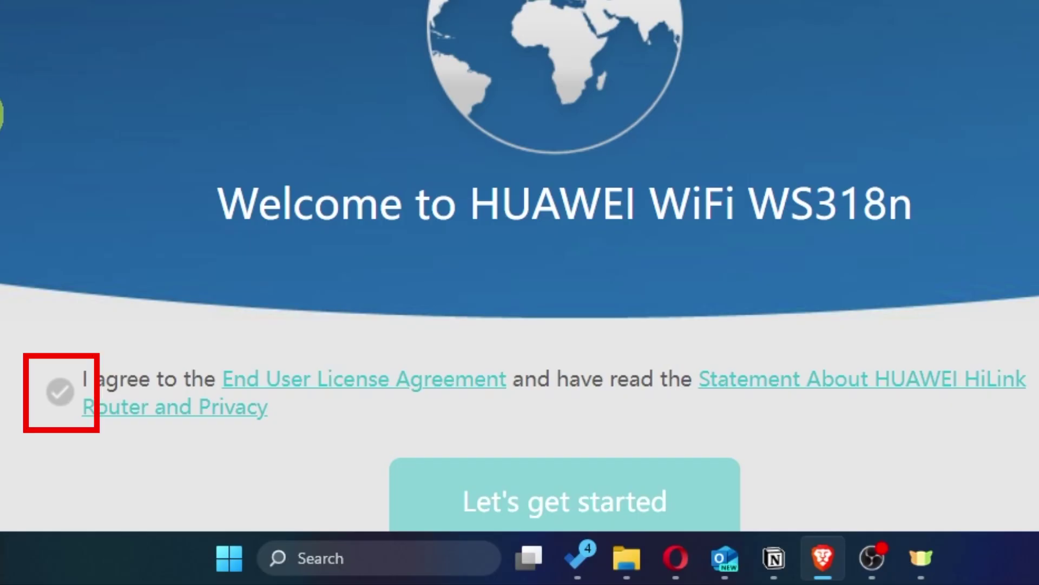
left_click(54, 394)
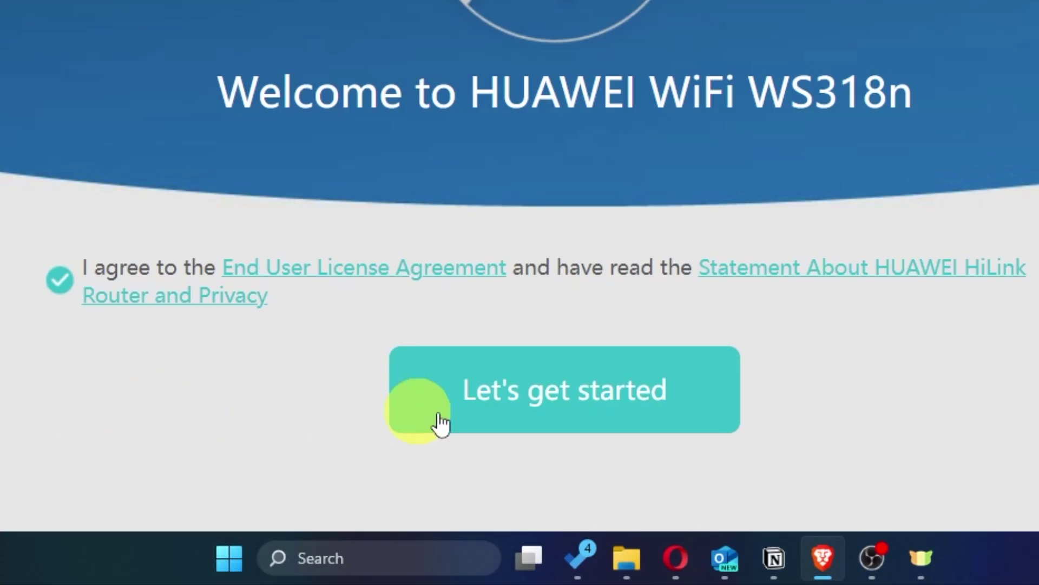
left_click(530, 426)
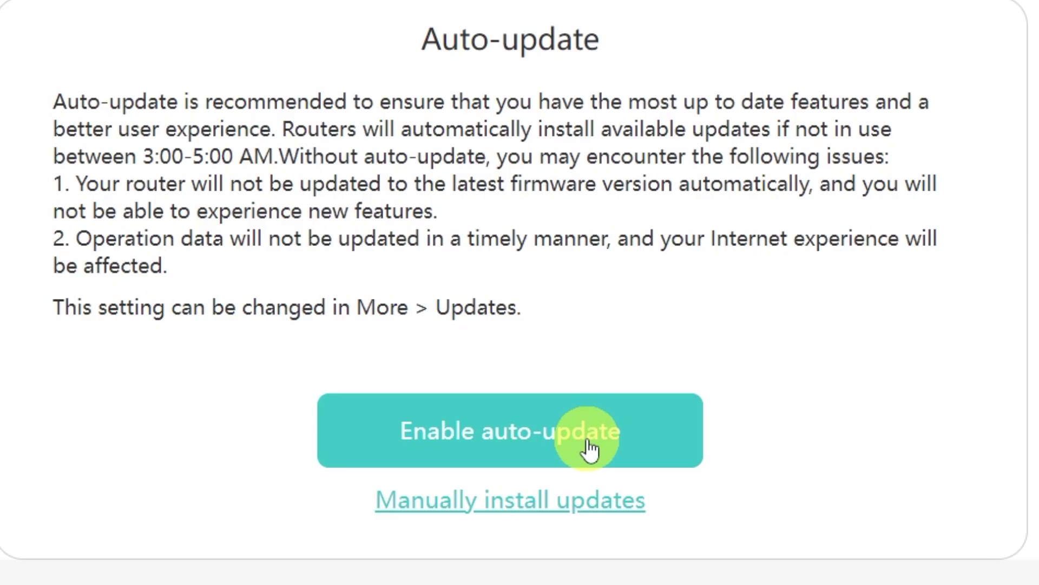
Choose Manually install updates on the Auto-update page.
left_click(494, 511)
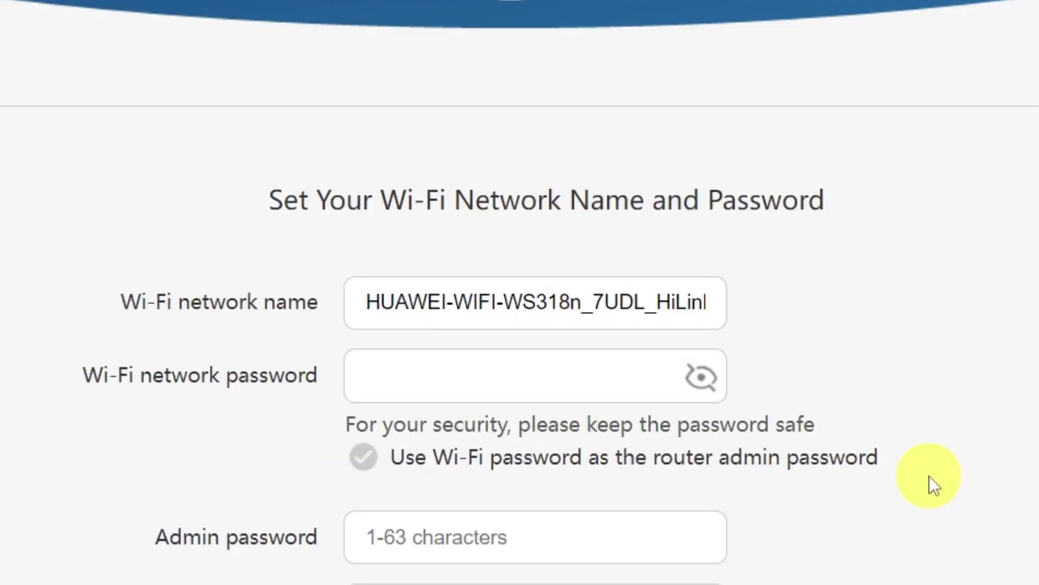
Shorten the Wi-Fi name to HUAWEI and enter a Wi-Fi password.
scroll(929, 475, "down", 4)
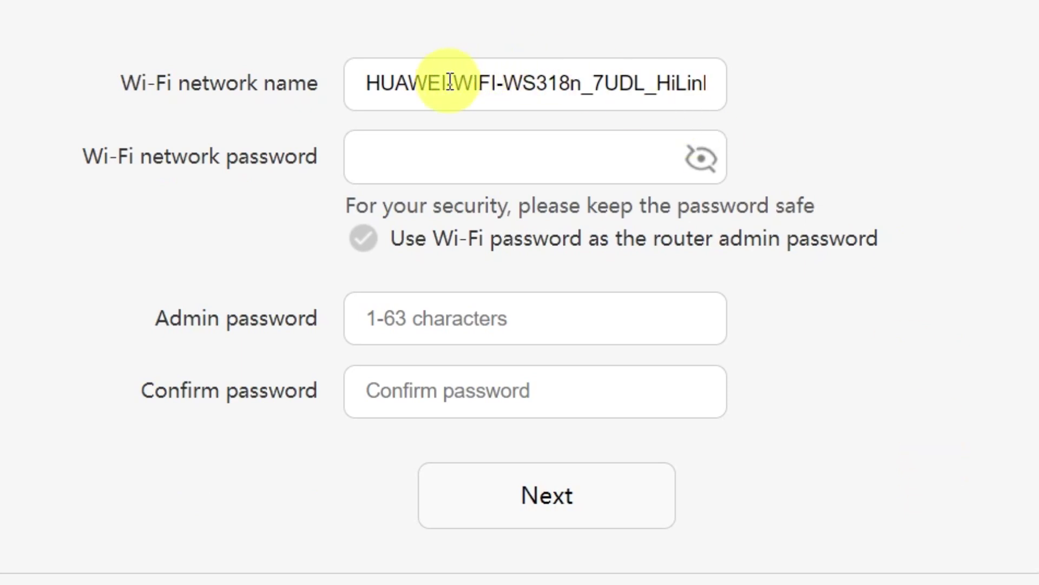
left_click_drag(446, 83, 772, 76)
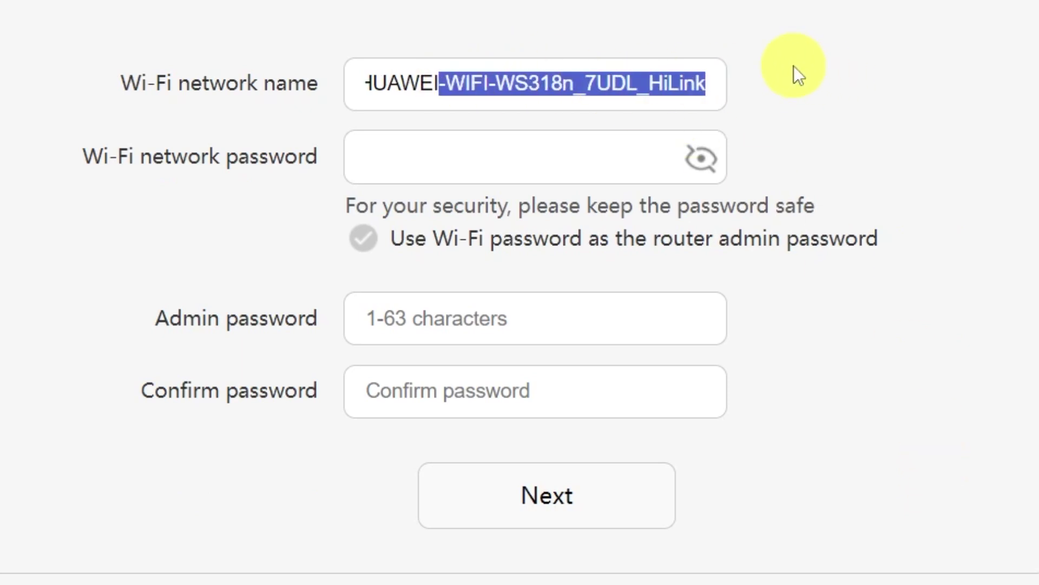
key("BackSpace")
left_click(506, 156)
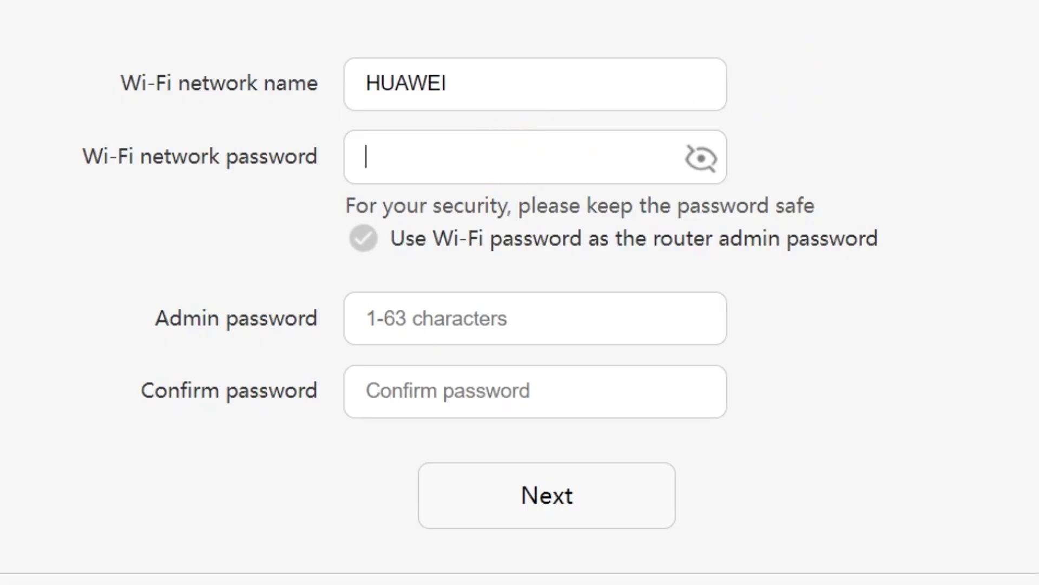
type("•••••")
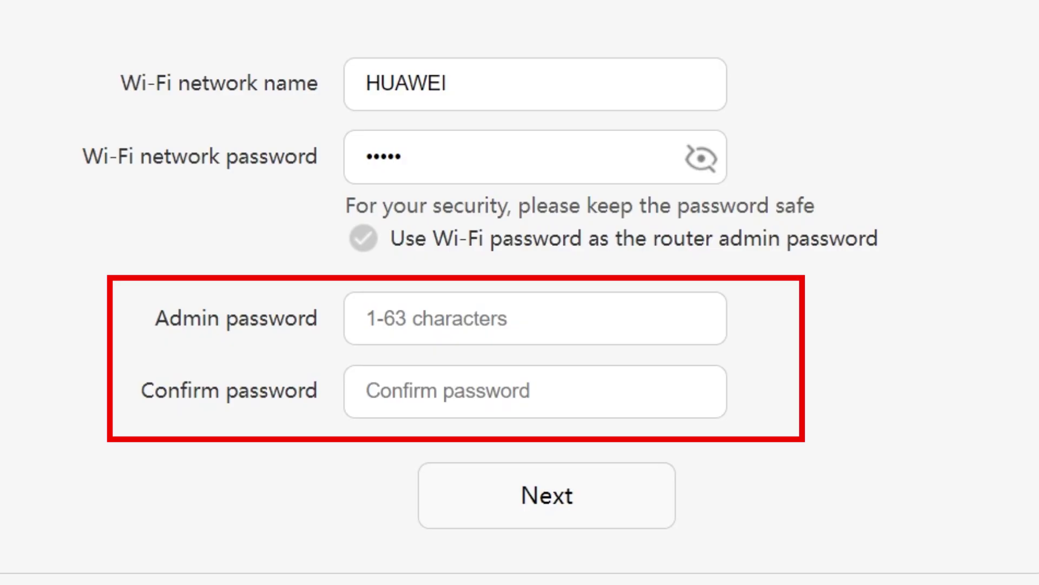
Reuse the Wi-Fi password as admin password, lengthen it to 8+ characters, and continue.
left_click(461, 318)
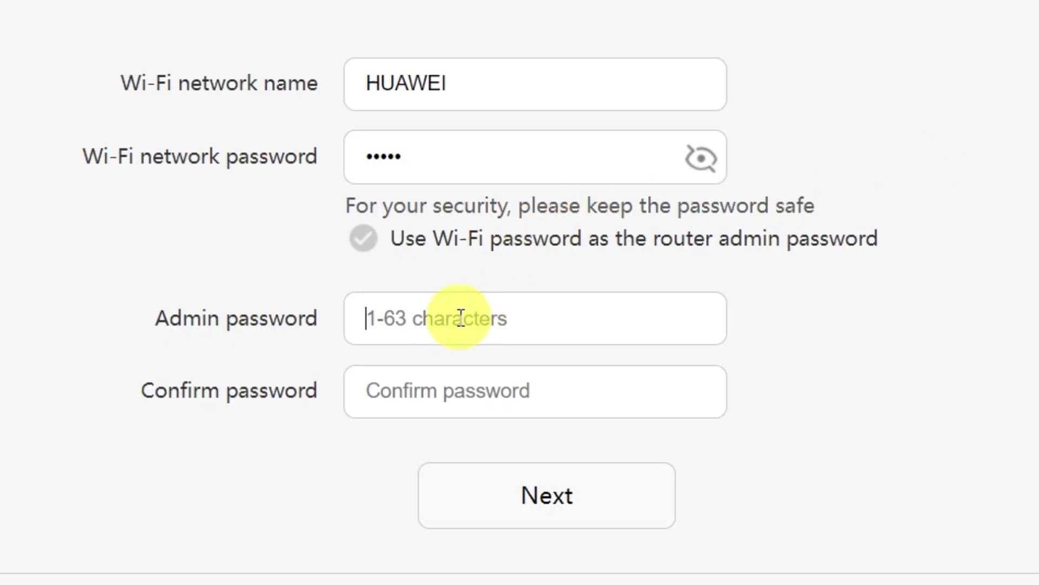
left_click(470, 390)
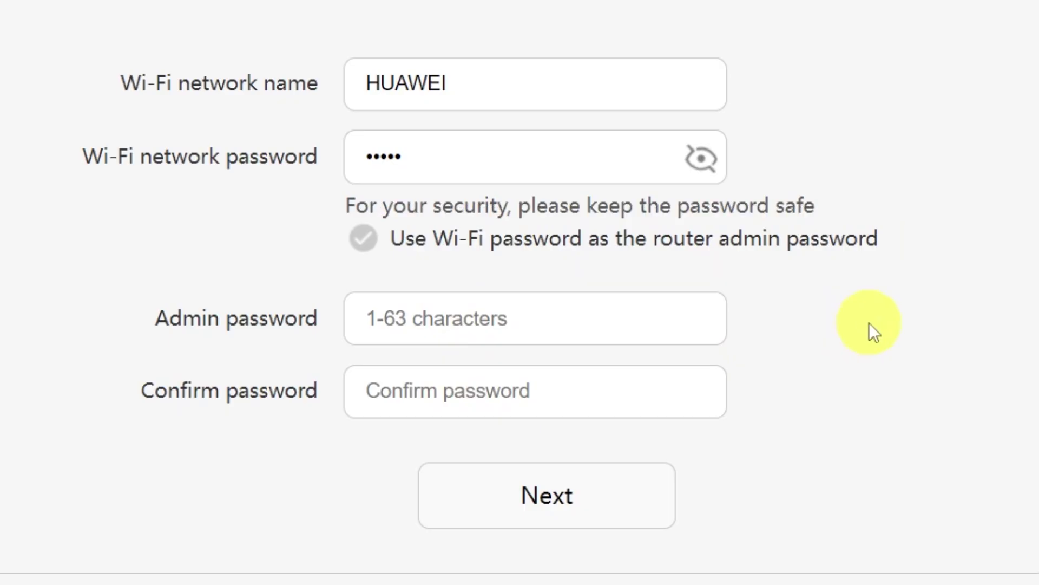
left_click(365, 238)
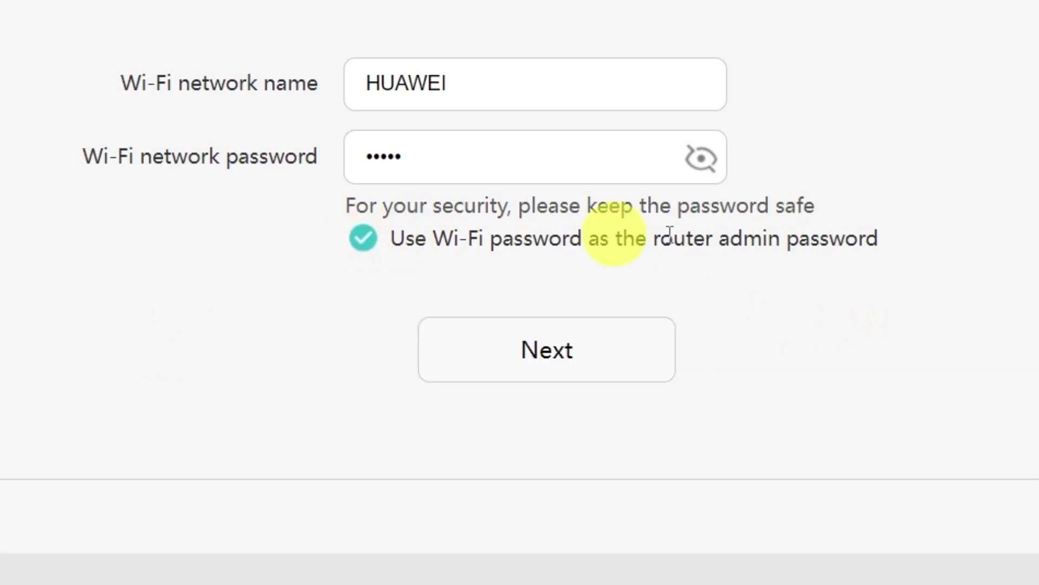
left_click(555, 353)
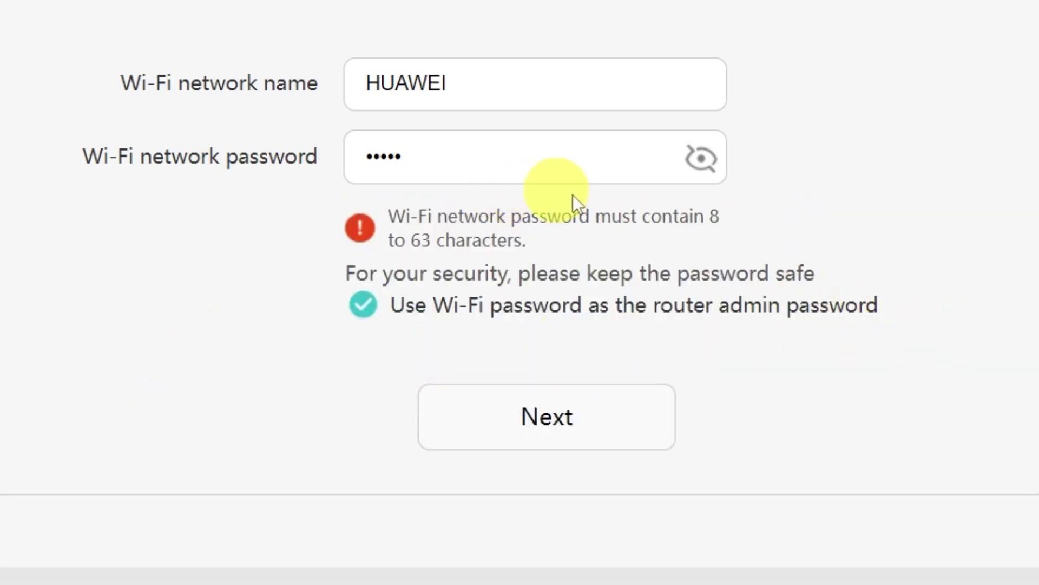
left_click(550, 163)
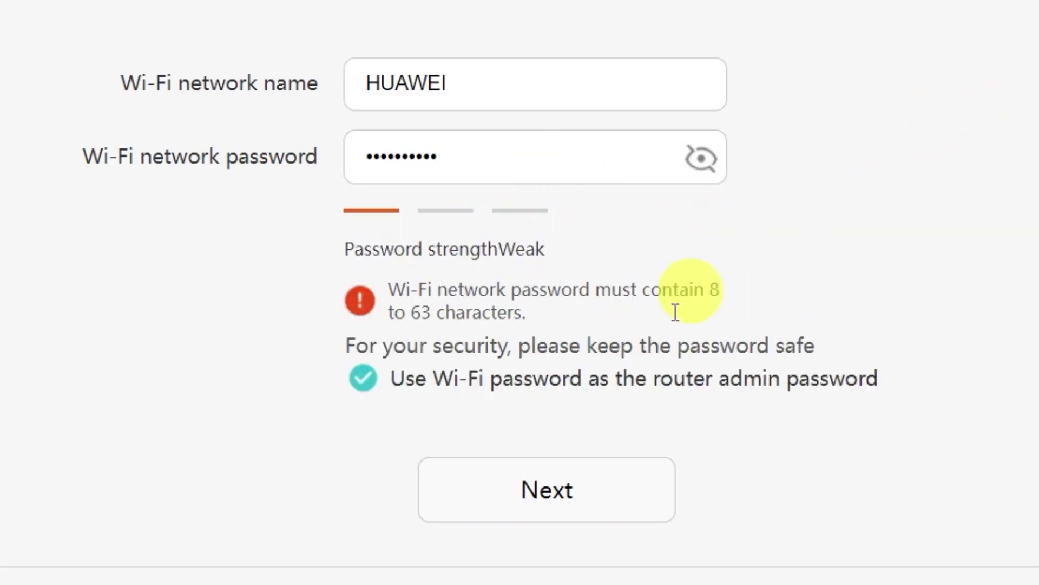
left_click(557, 502)
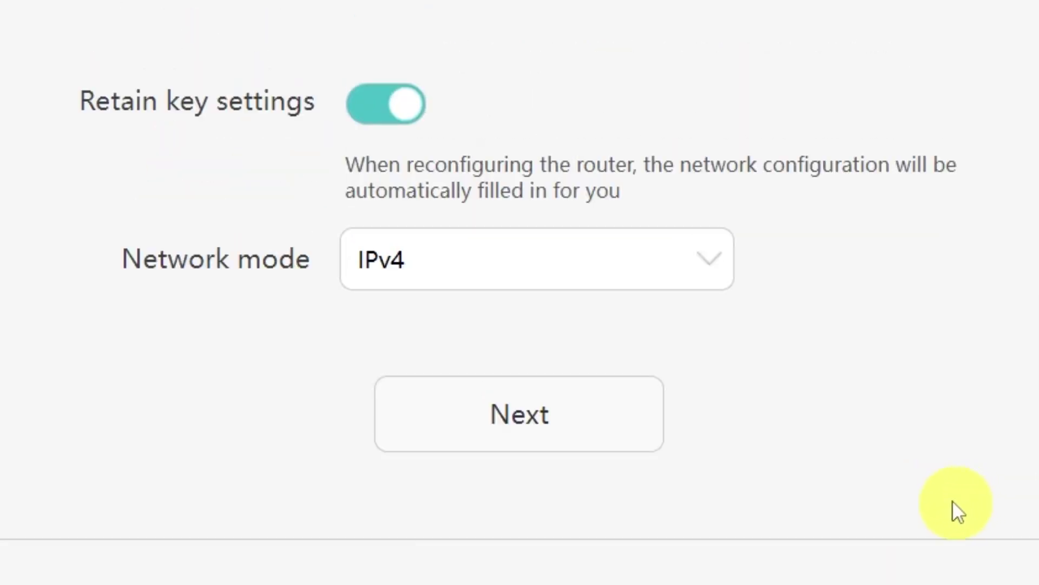
Leave the network mode at IPv4 rather than IPv4 & IPv6.
left_click(702, 261)
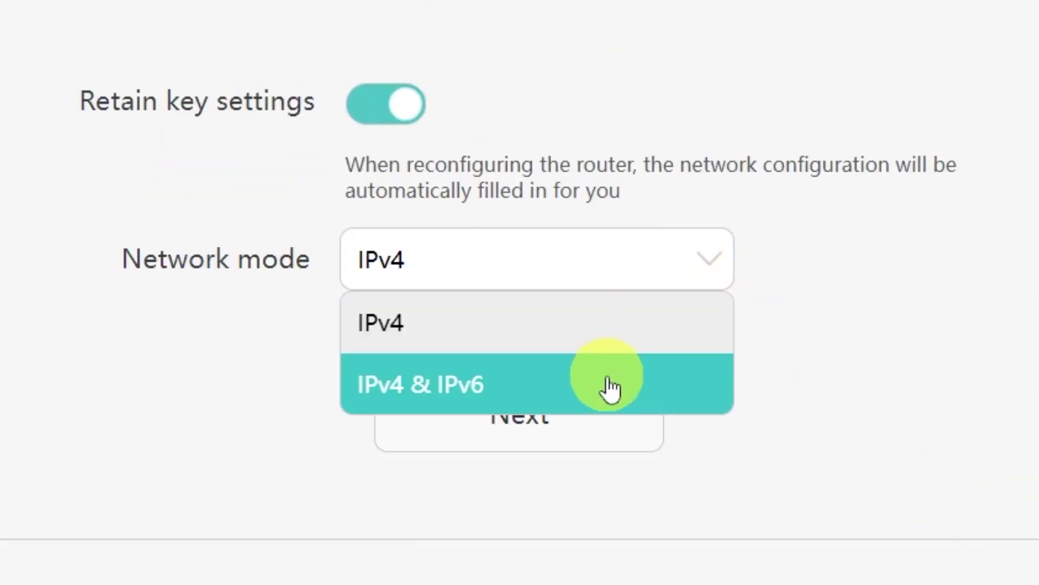
left_click(704, 264)
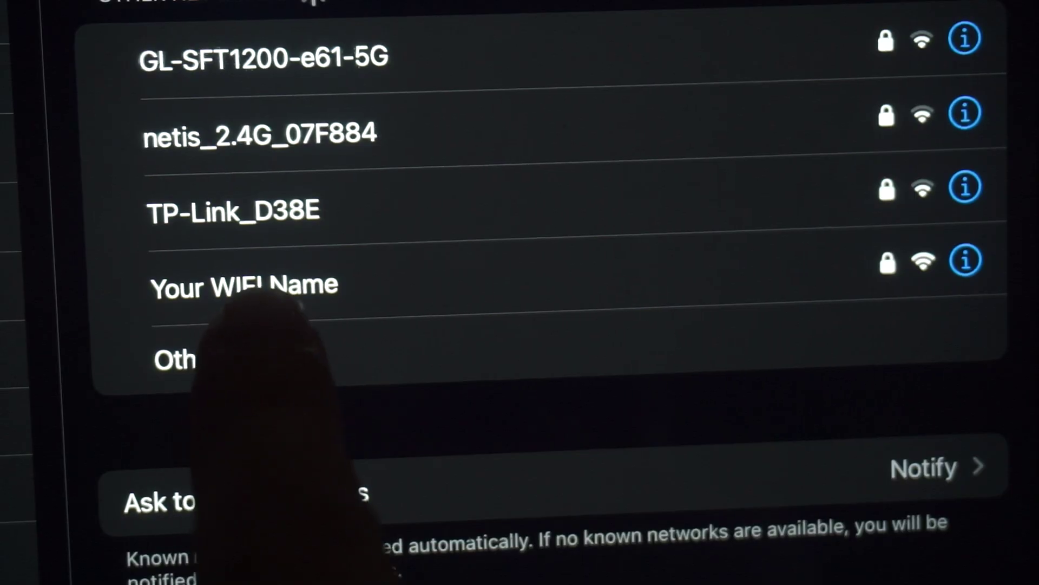
Join the Your WIFI Name network on the tablet and close the completed setup wizard.
left_click(293, 285)
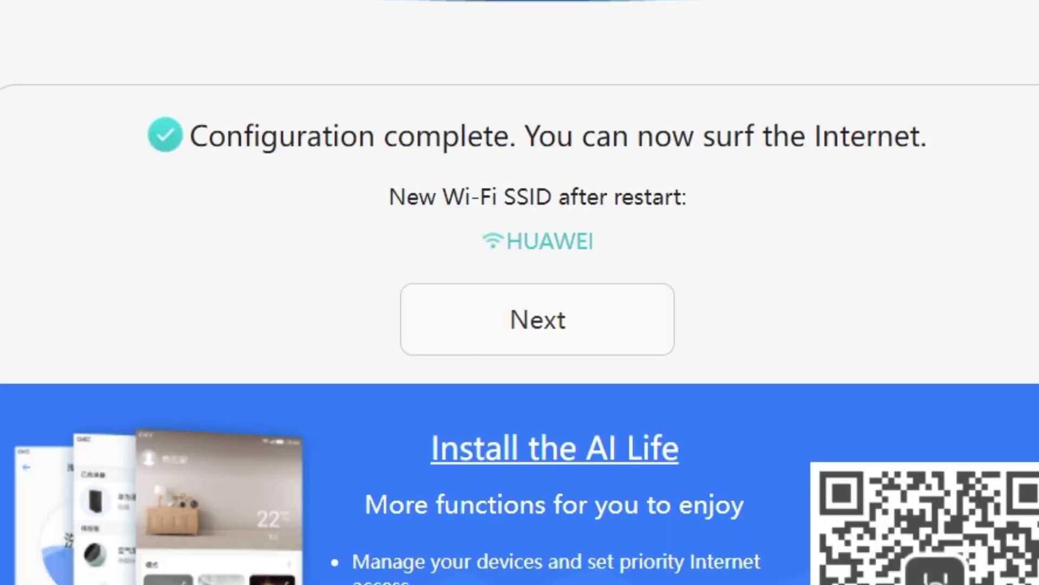
left_click(524, 320)
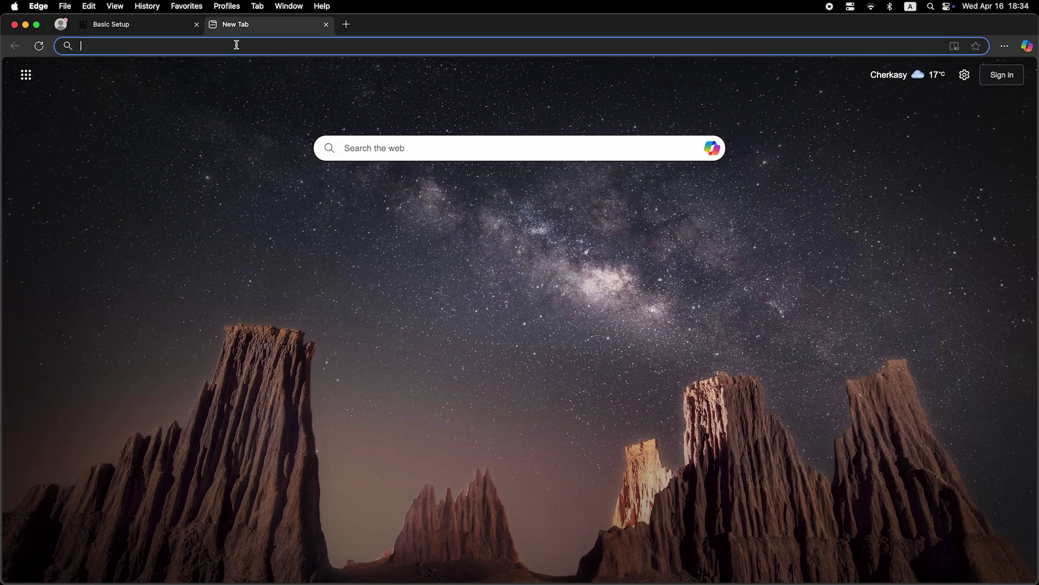
Search for 'dfdfdfdf' from the new Edge tab.
left_click(237, 46)
type("dfdfdfdf")
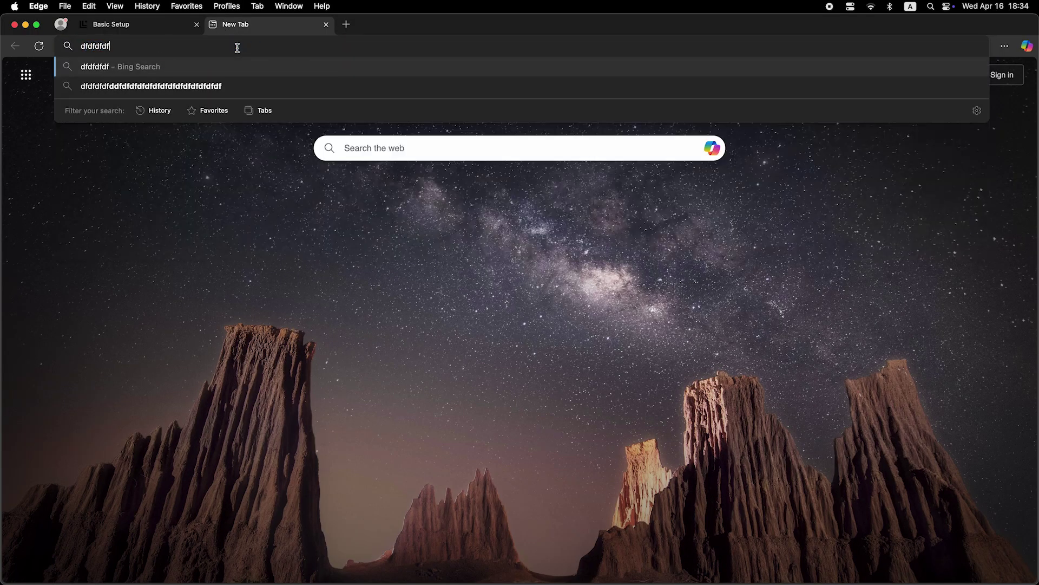
key("Return")
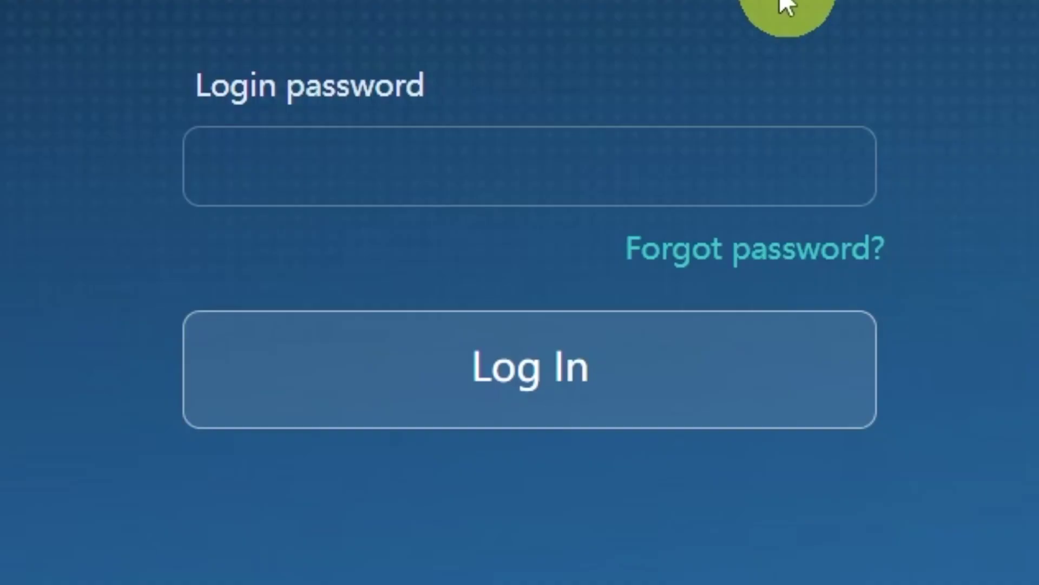
Enter the router's new admin password on the login page.
left_click(699, 176)
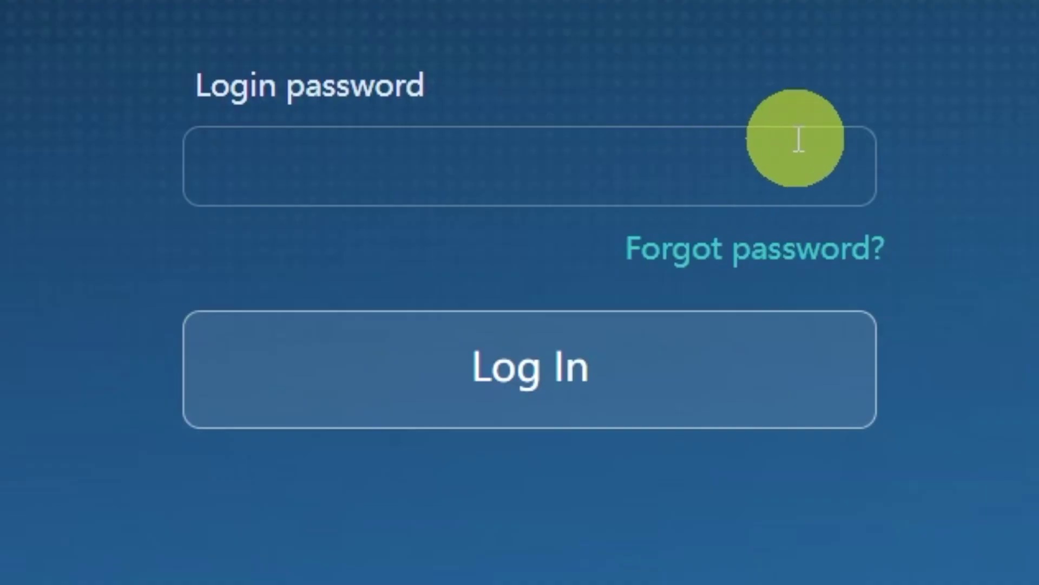
type("••••••••••")
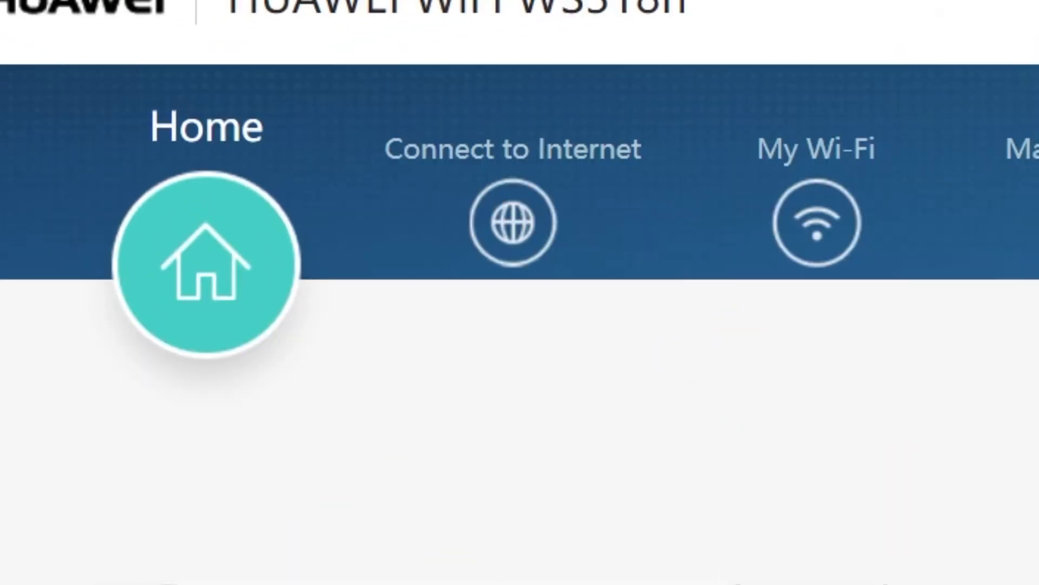
Set MAC clone to PC MAC address in the internet connection settings and save.
left_click(520, 260)
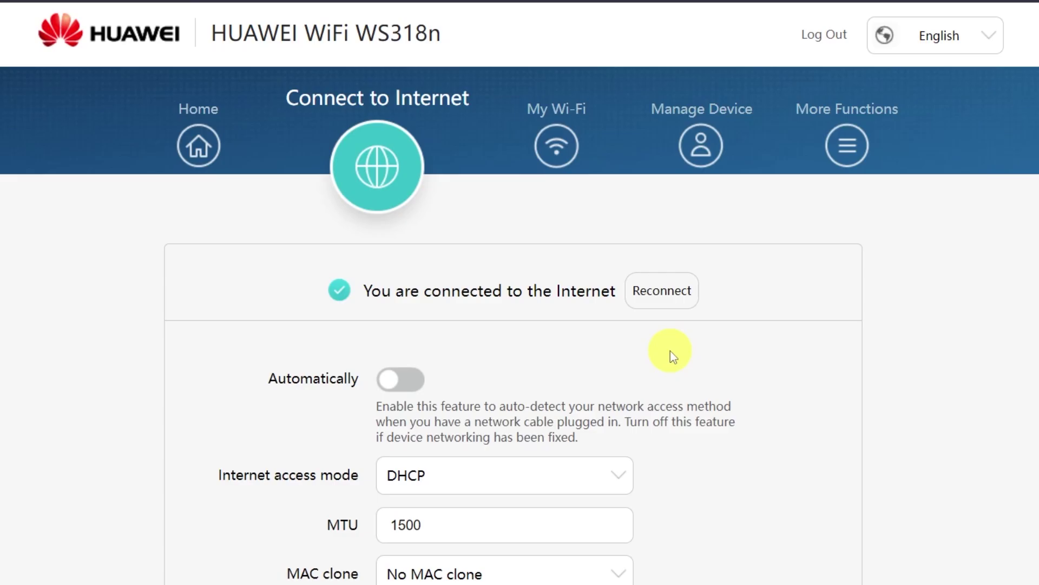
scroll(670, 351, "down", 3)
left_click(662, 202)
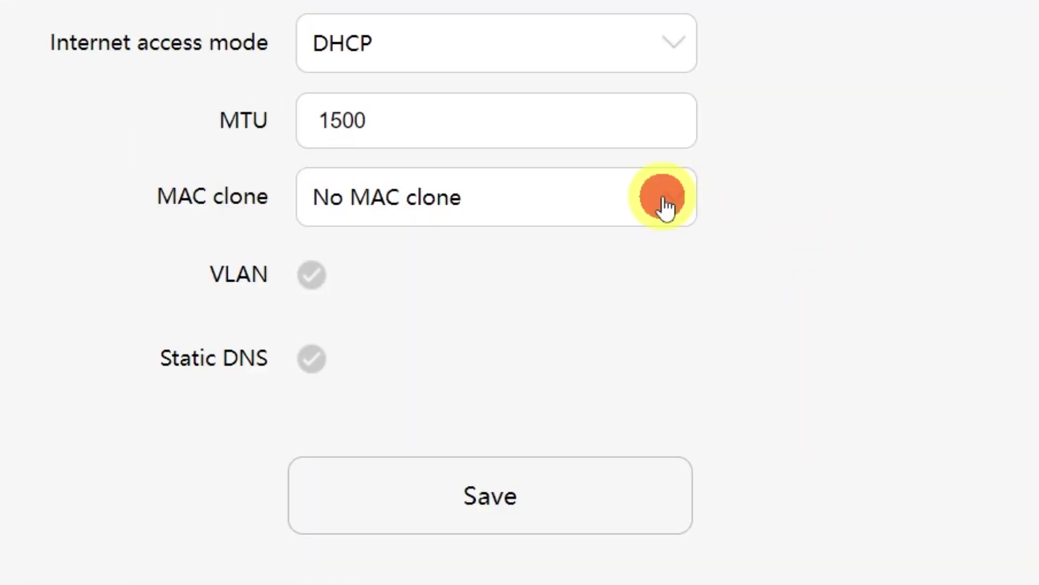
left_click(501, 332)
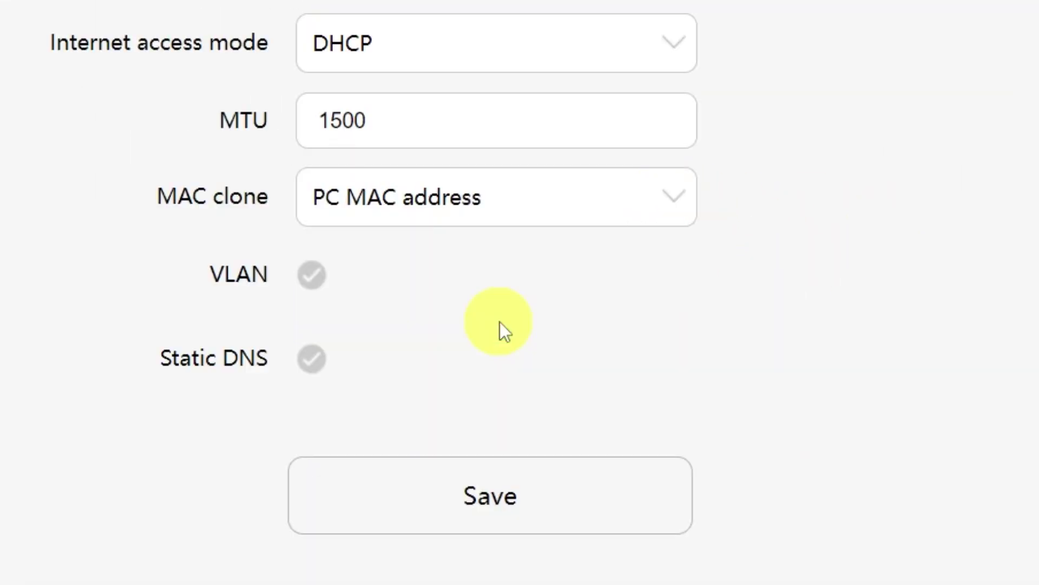
left_click(529, 506)
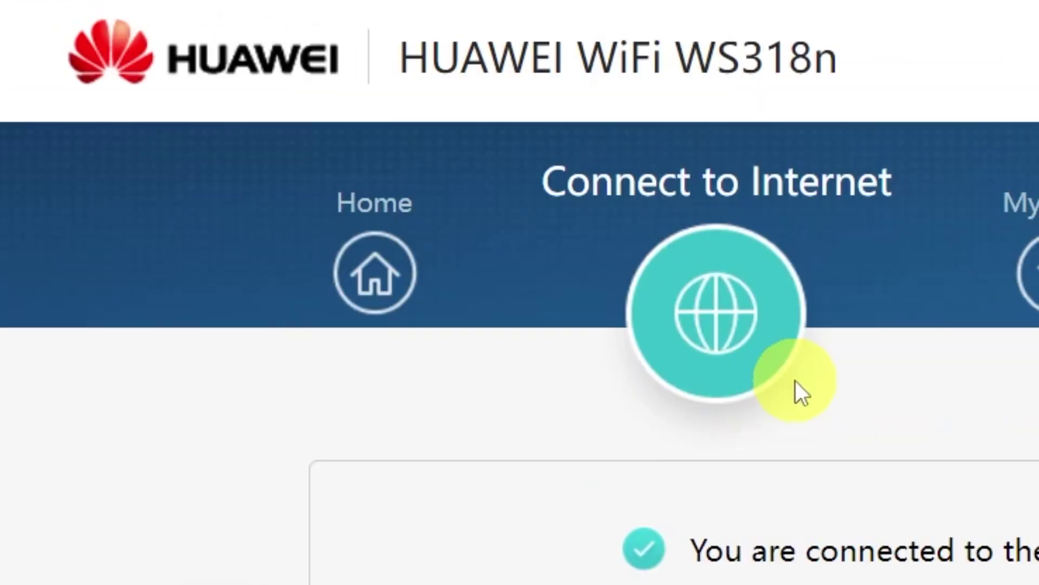
Restart the router from the Home page and confirm the restart prompt.
left_click(399, 281)
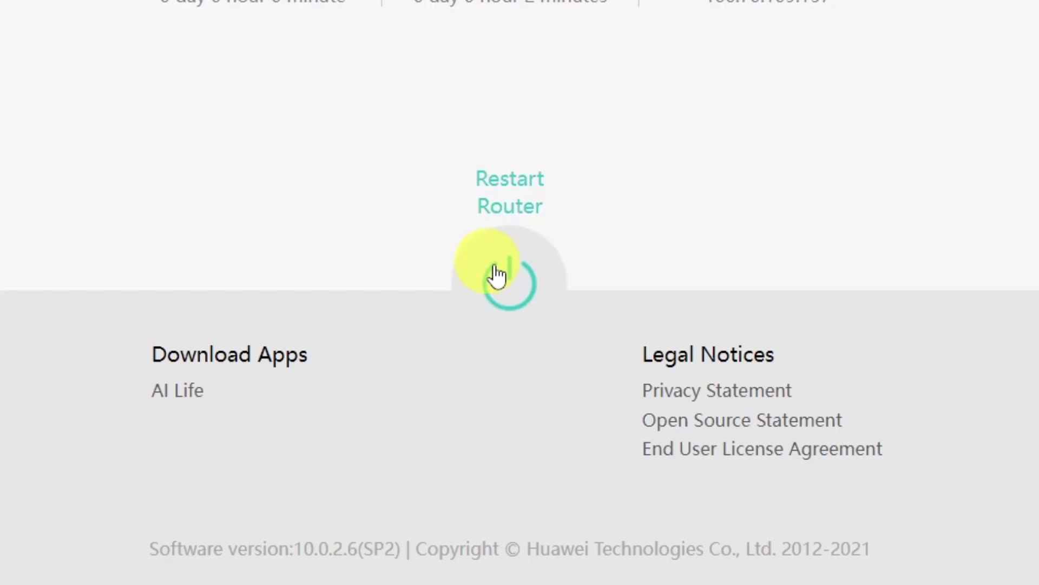
left_click(496, 274)
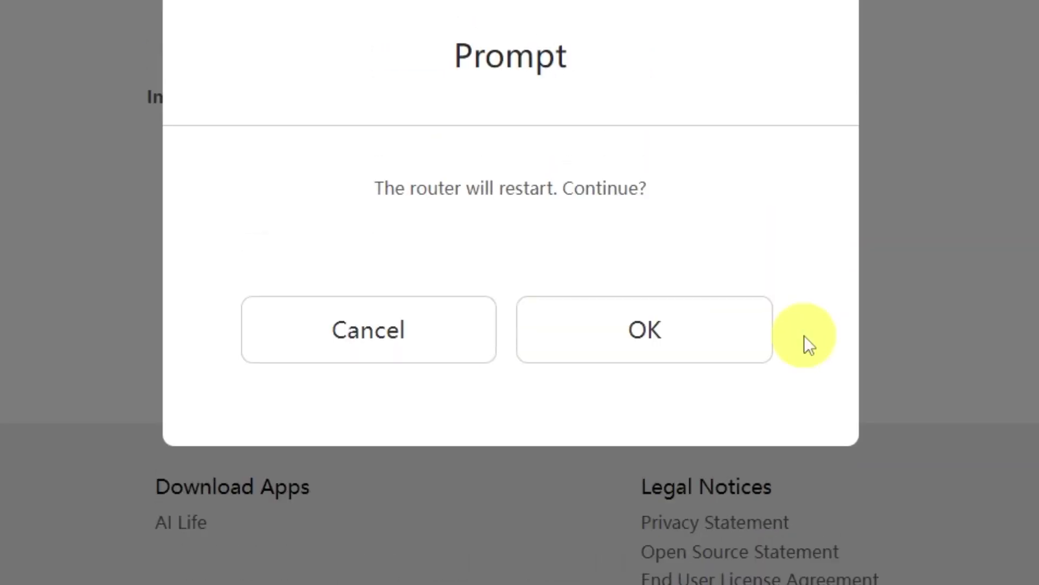
left_click(701, 343)
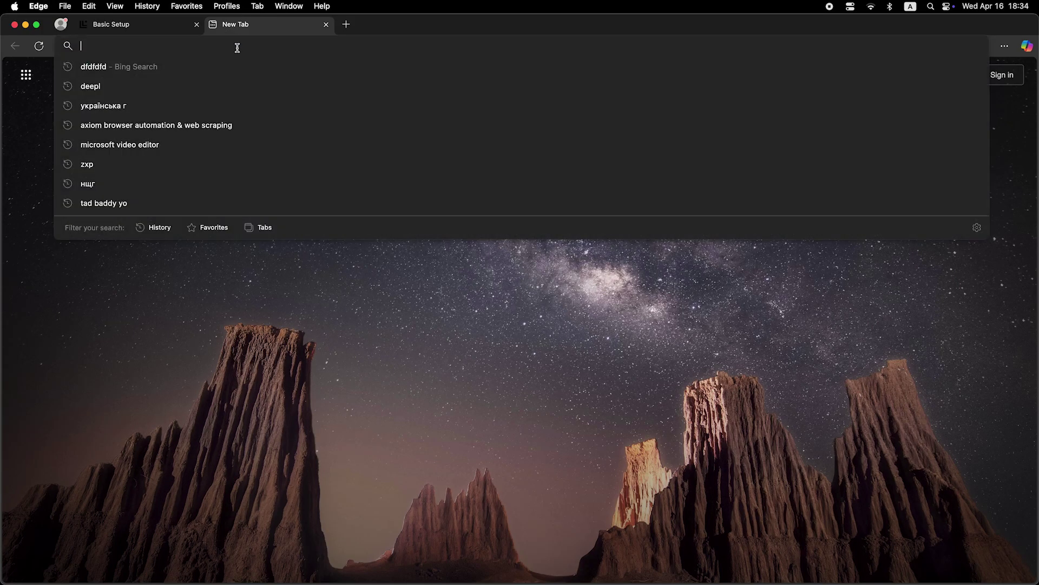
Search the web for 'dfdfdfdf' in a new Edge tab to confirm the connection works.
type("dfdfdfdf")
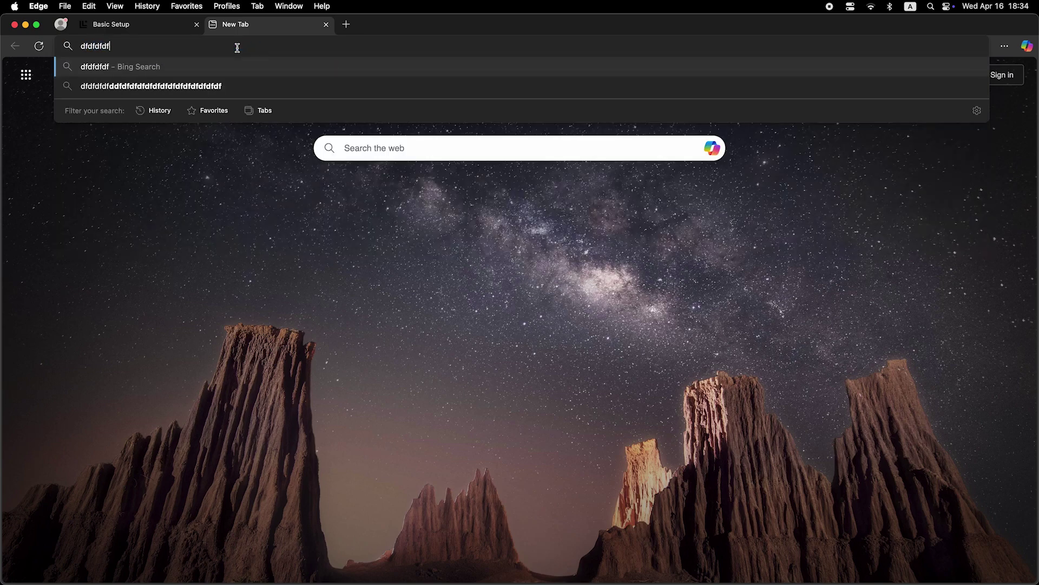
key("Return")
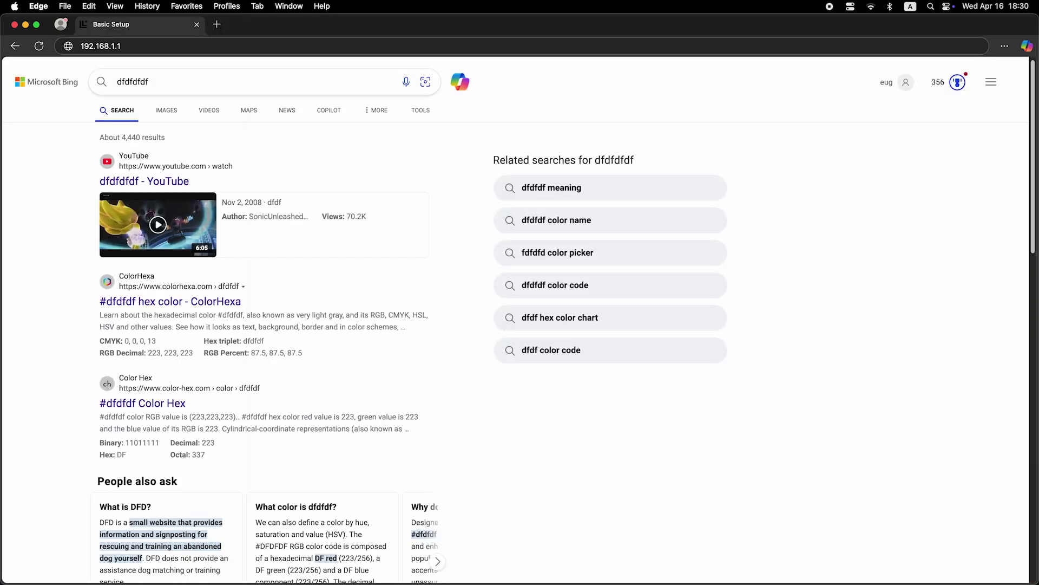